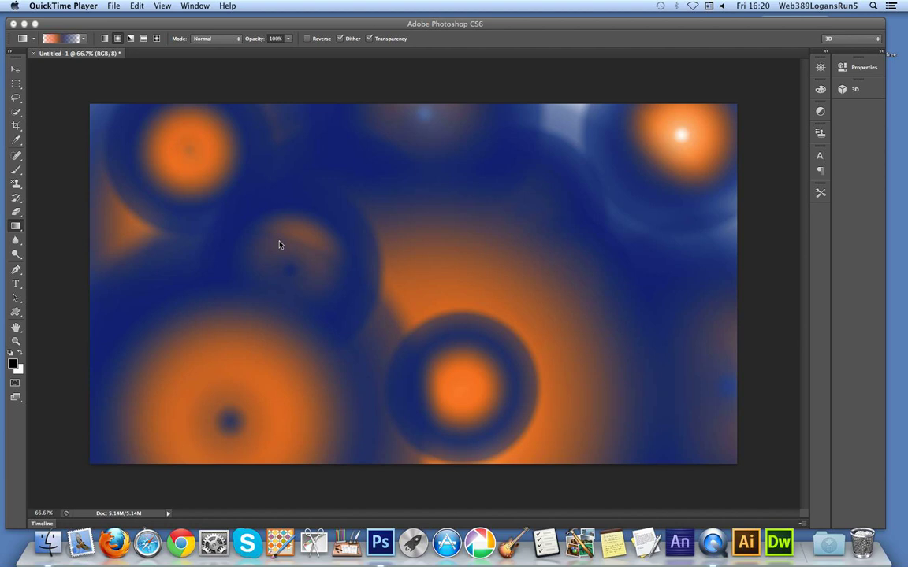
Step: Fill the Background layer with White at Normal mode and 100% opacity
click(103, 25)
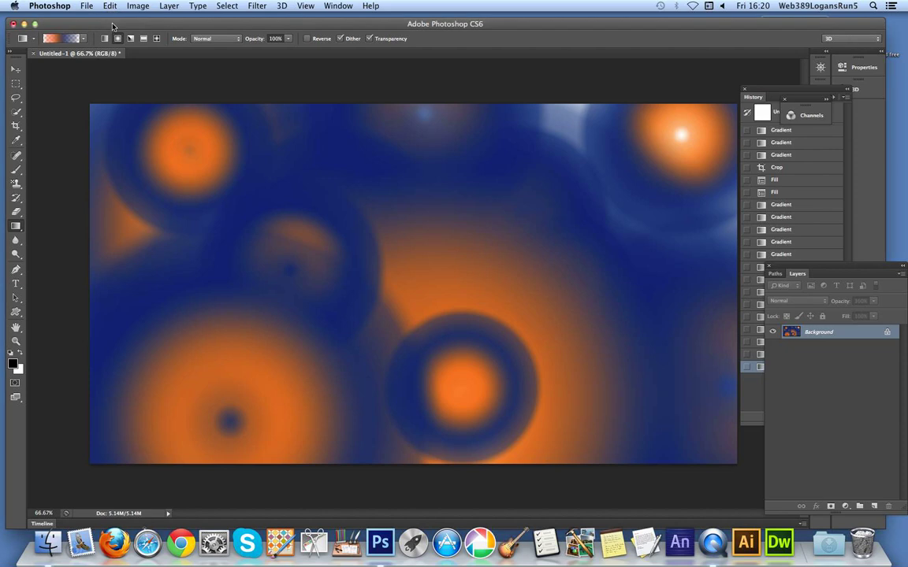
click(113, 7)
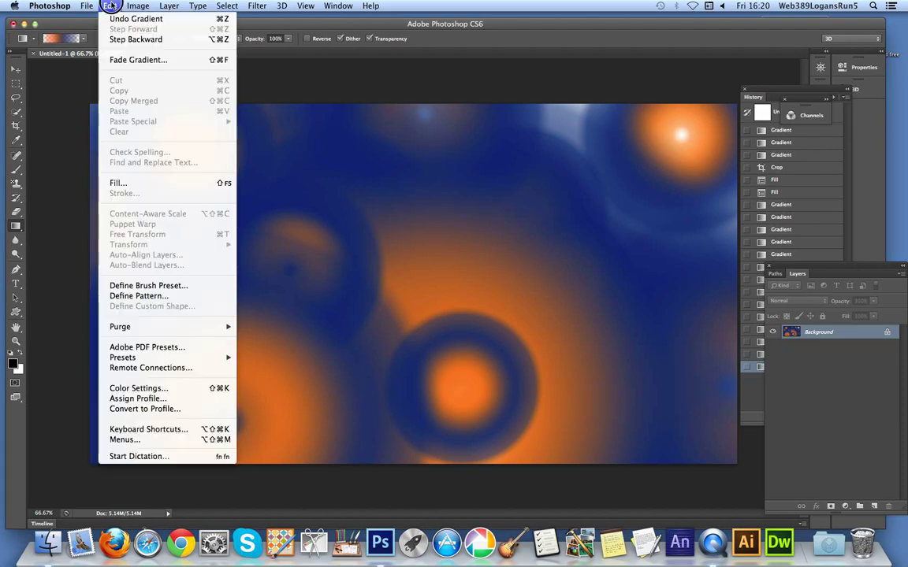
click(139, 183)
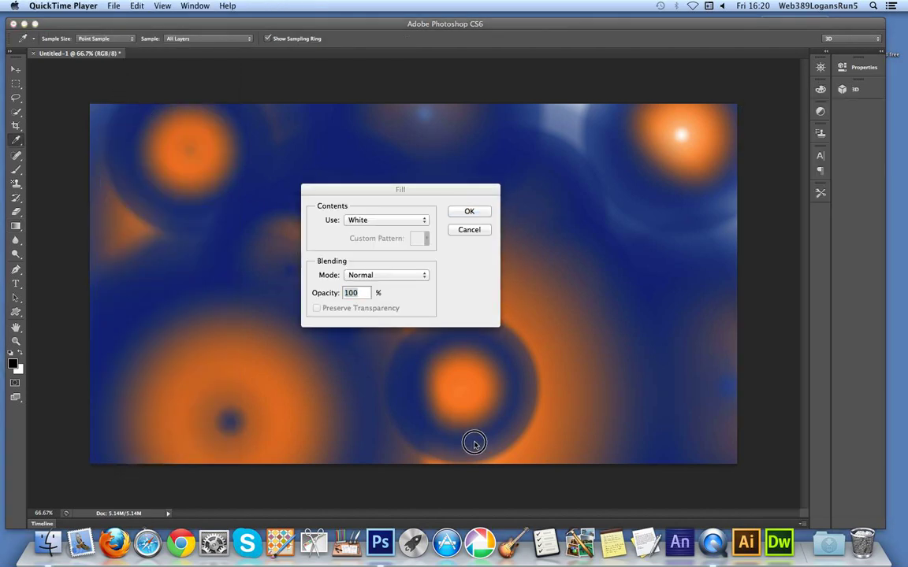
click(404, 191)
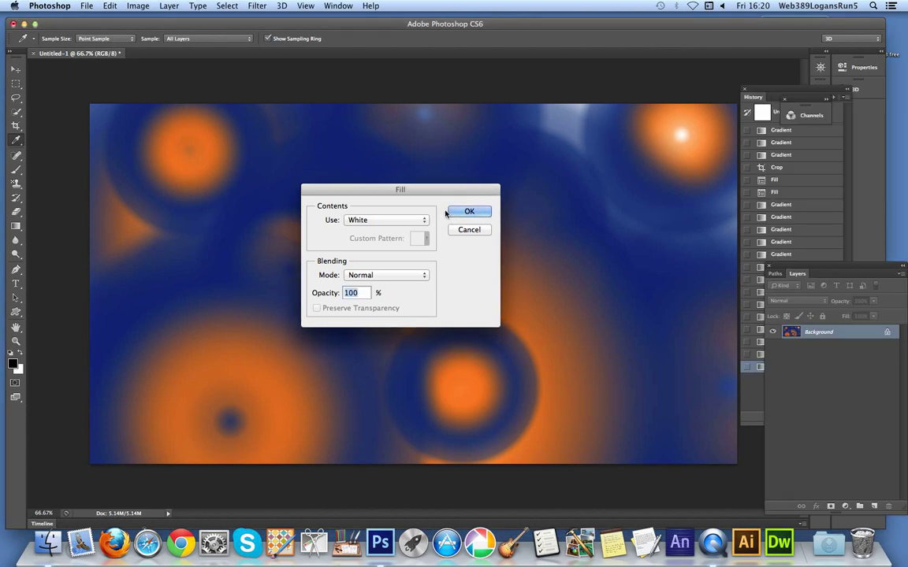
click(463, 211)
key(g)
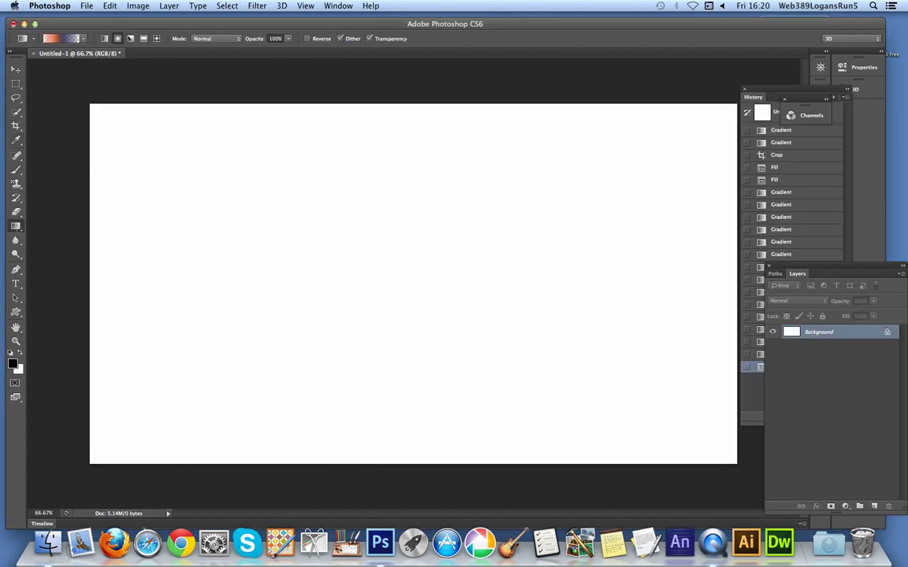
Step: Edit the orange-to-navy gradient's opacity stops so both ends turn transparent, and select Radial
click(82, 38)
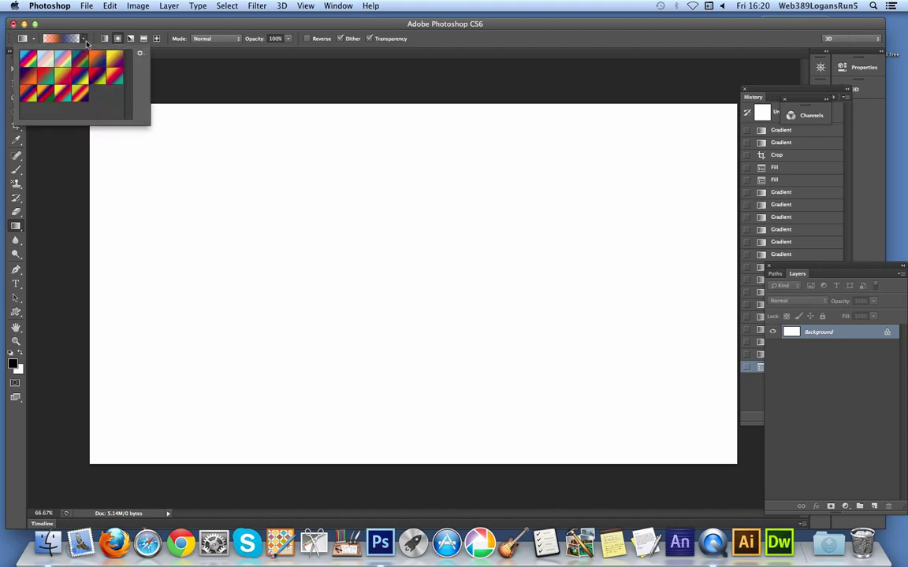
click(98, 30)
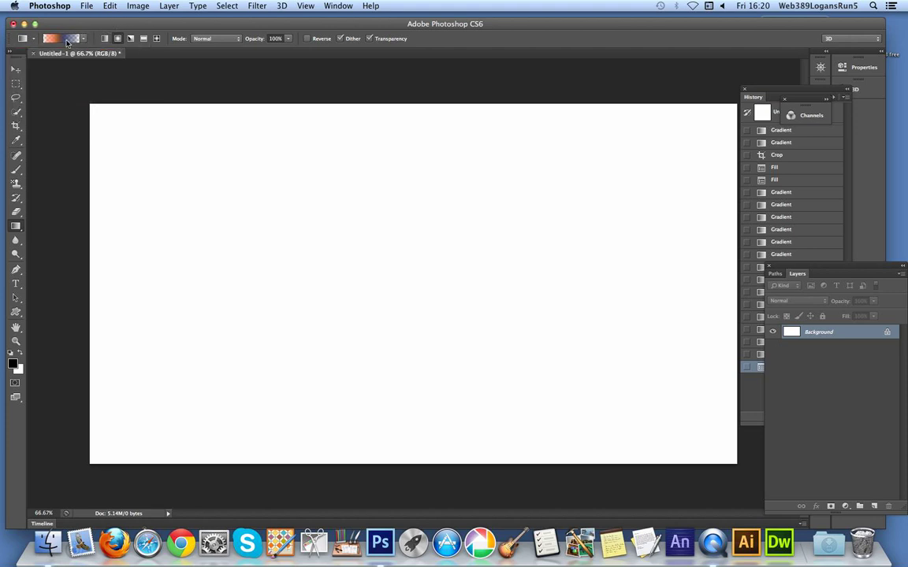
click(67, 39)
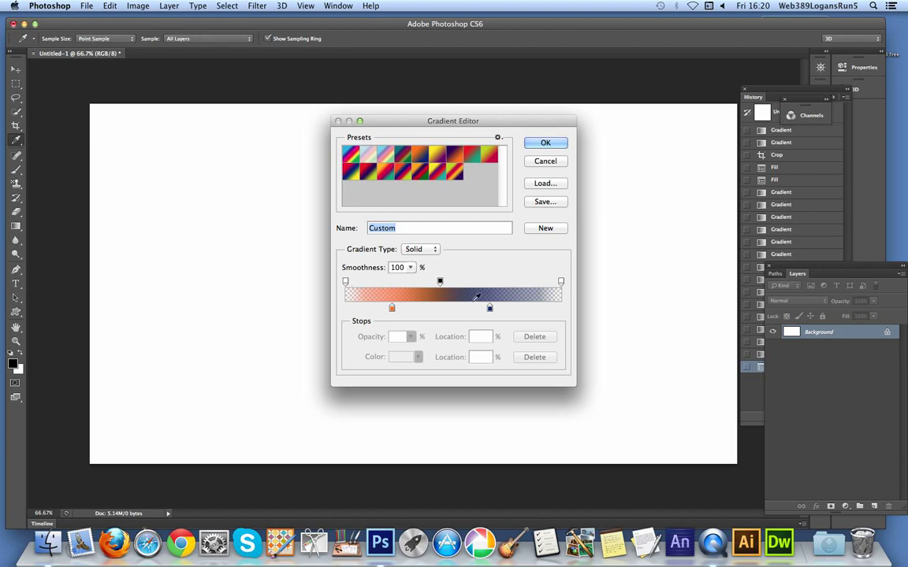
click(346, 283)
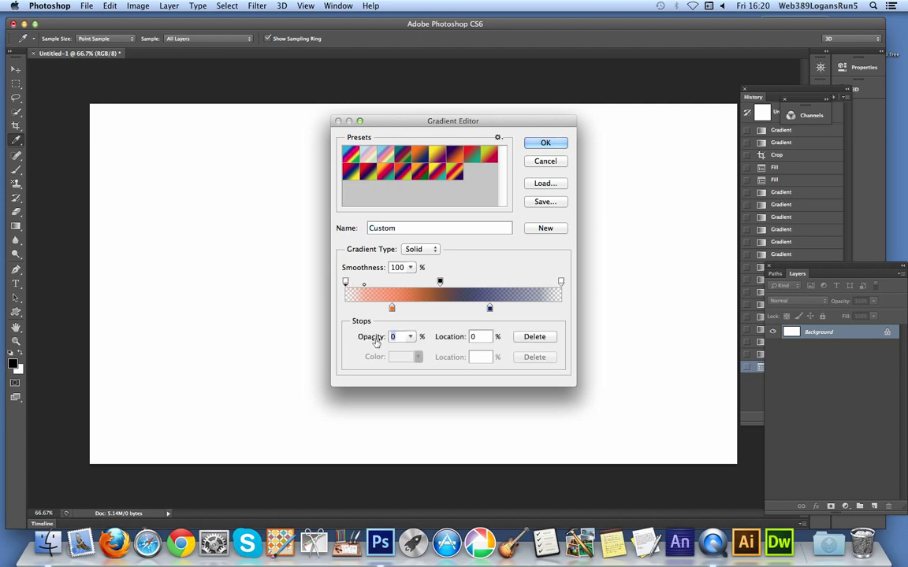
click(561, 282)
drag(440, 283, 445, 282)
click(547, 143)
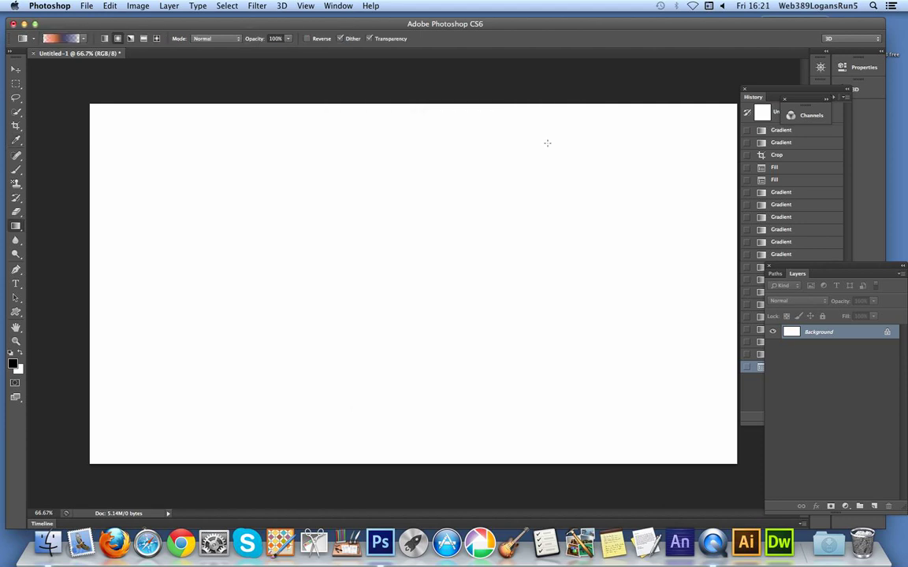
click(118, 40)
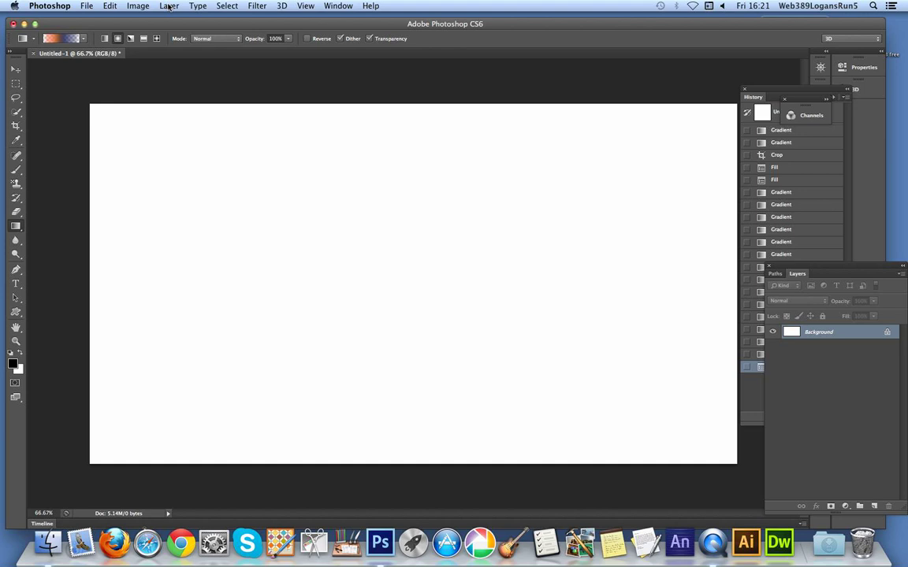
Step: Add a new Layer 1 and drag a radial orange-and-navy circle near the canvas centre
click(170, 6)
mouse_move(174, 19)
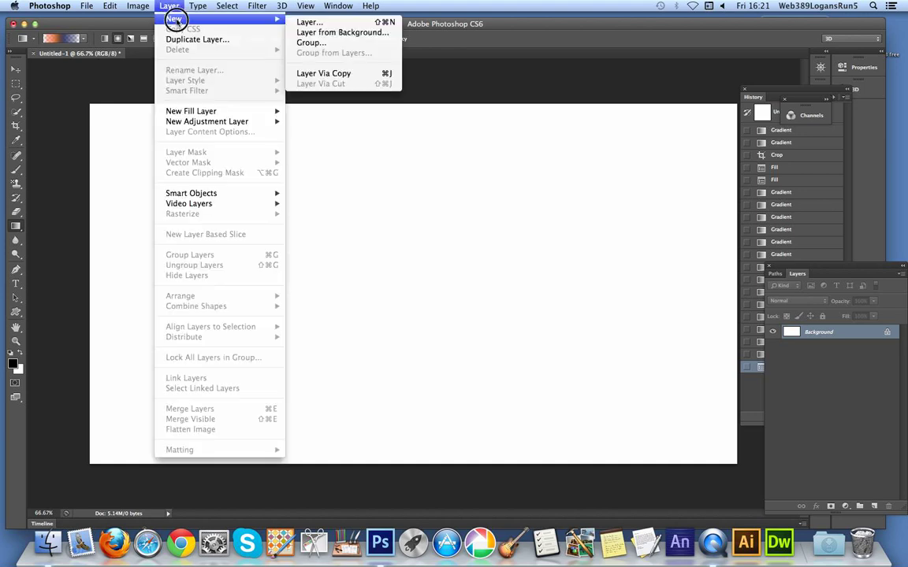
click(326, 24)
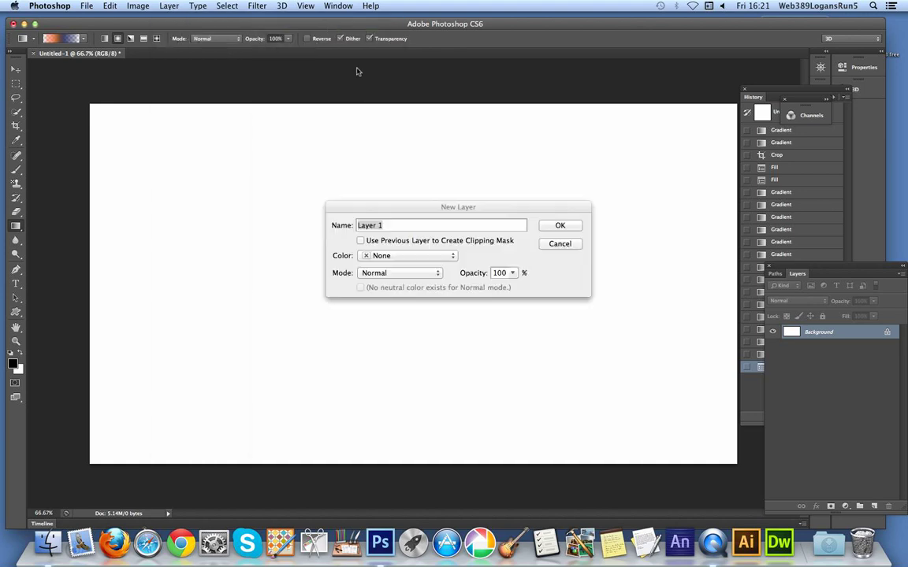
click(555, 226)
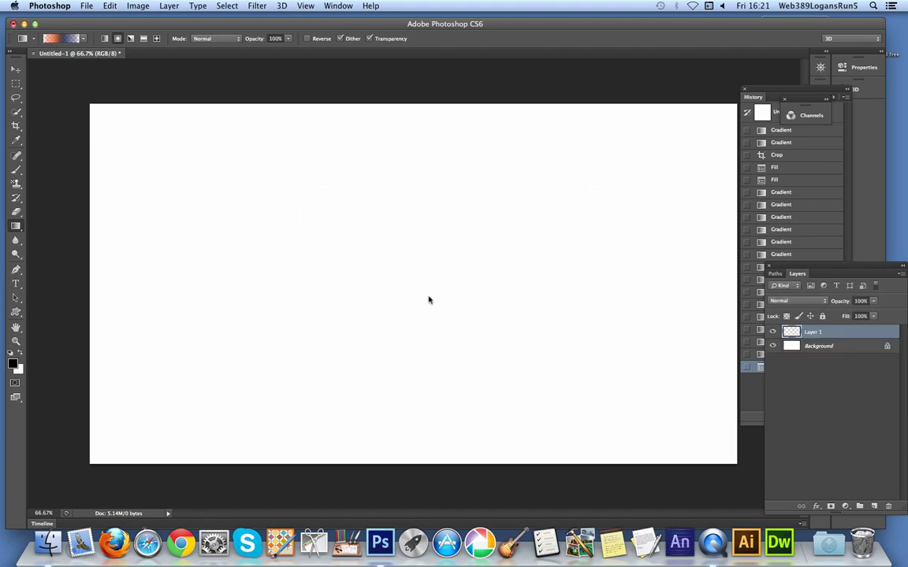
drag(383, 297, 476, 355)
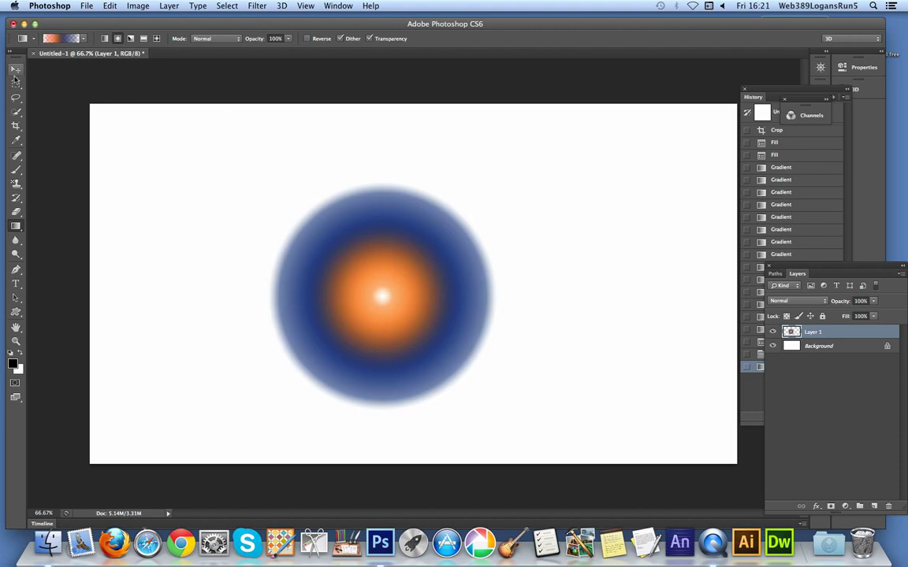
click(109, 6)
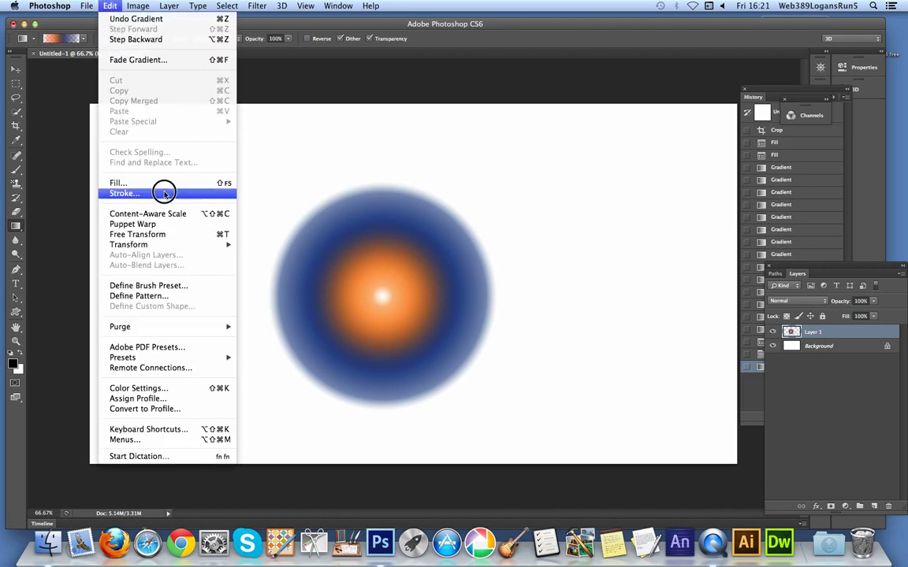
Step: Custom-warp the circle by pulling its corners and right edge into a crescent, then commit
mouse_move(205, 245)
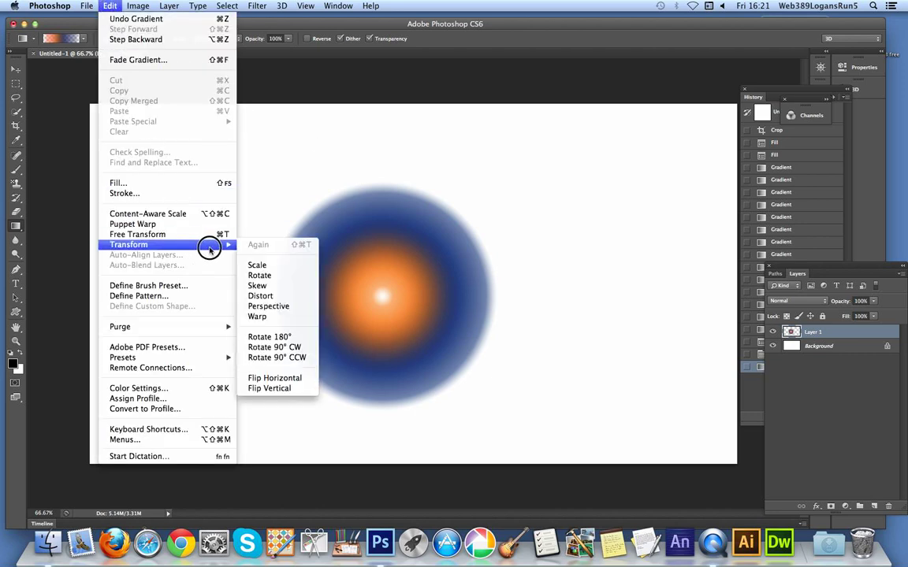
click(279, 317)
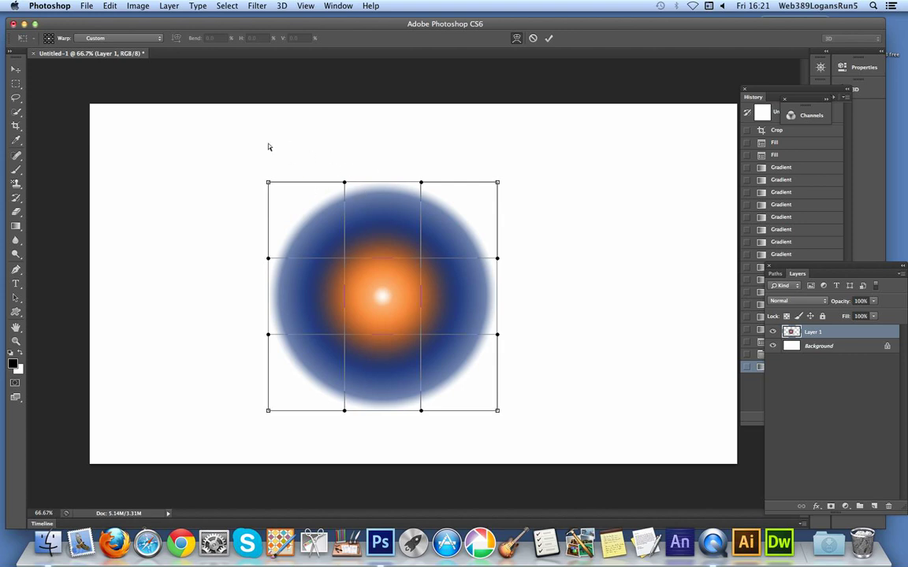
click(123, 38)
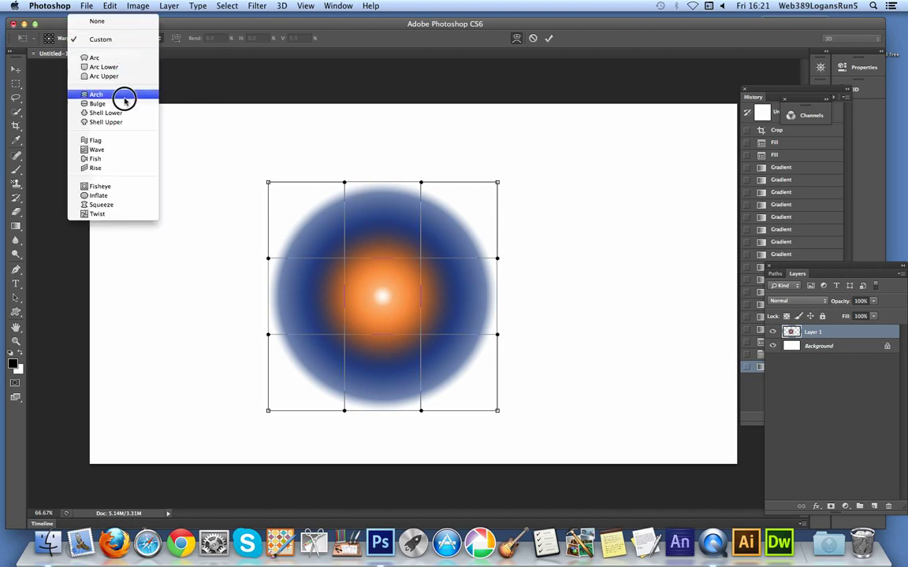
click(237, 38)
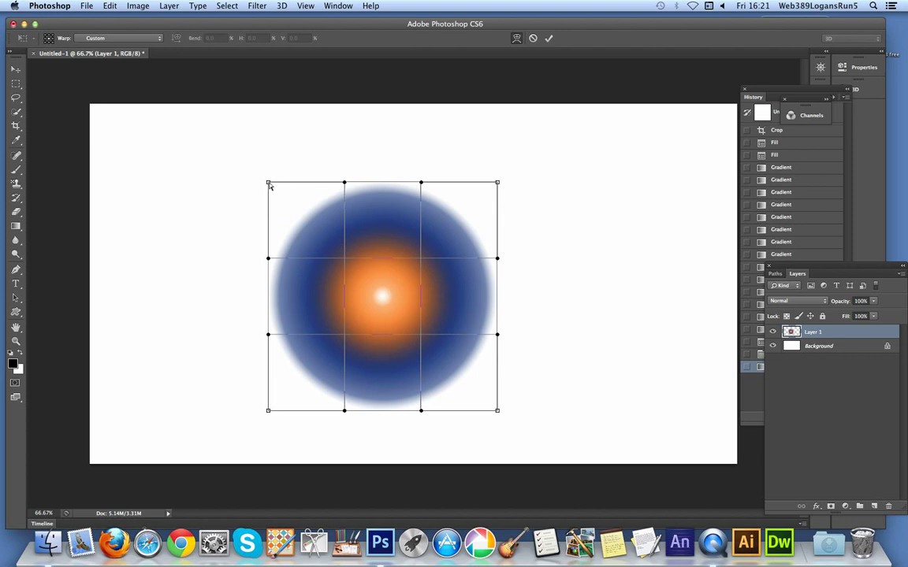
drag(269, 183, 191, 134)
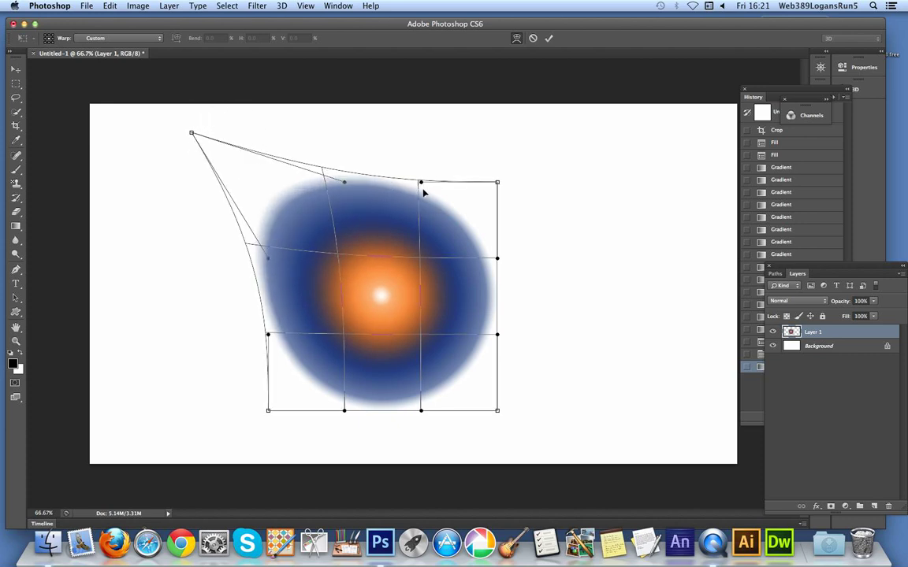
drag(440, 203, 231, 126)
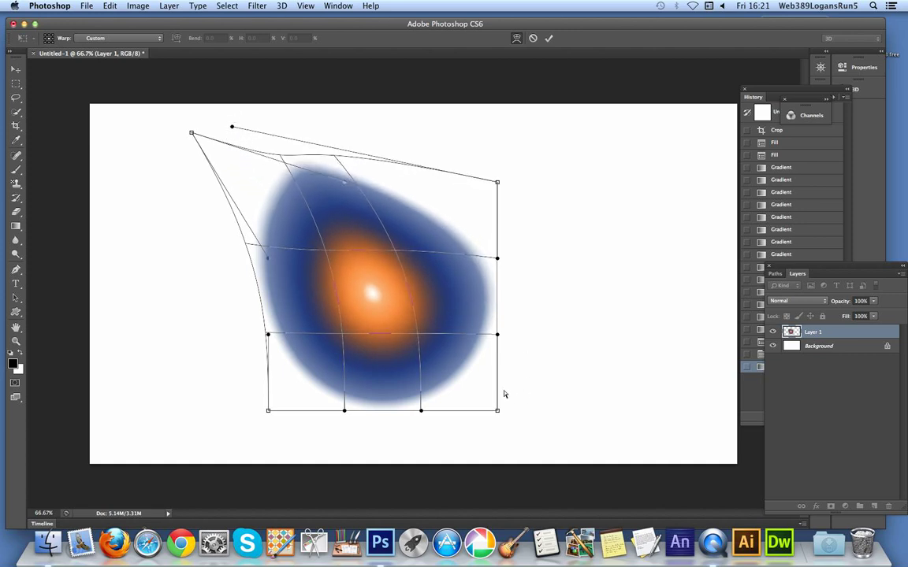
drag(497, 409, 633, 465)
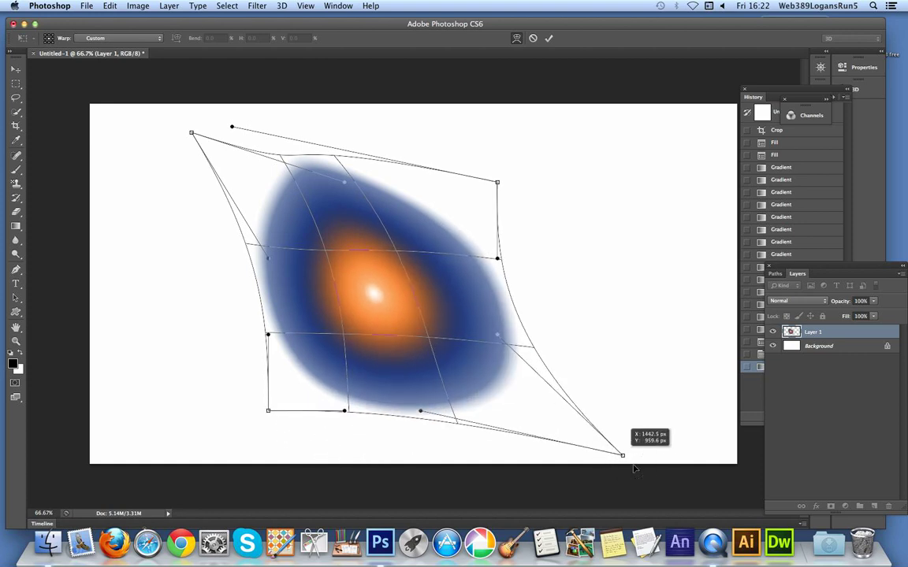
drag(504, 266, 242, 328)
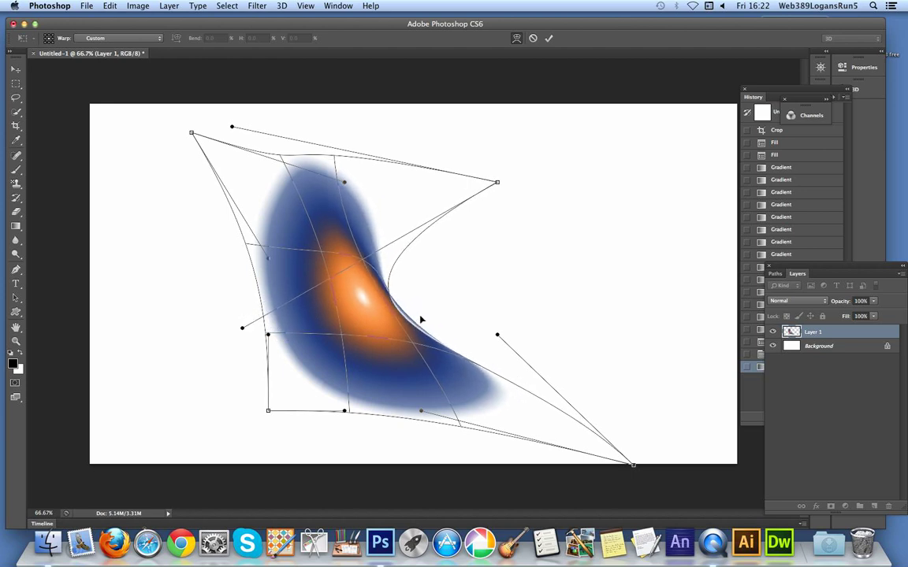
click(550, 38)
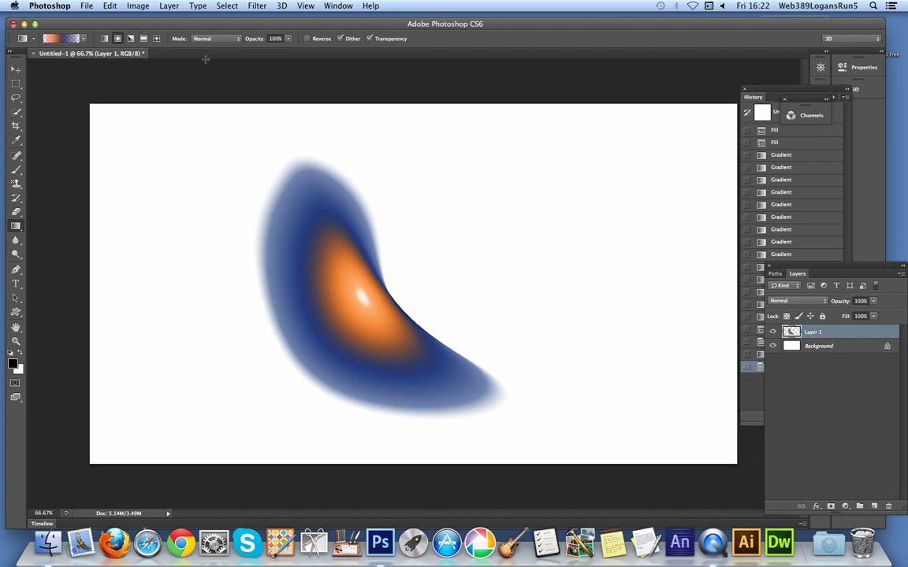
Step: Duplicate Layer 1 as Layer 1 copy
click(174, 6)
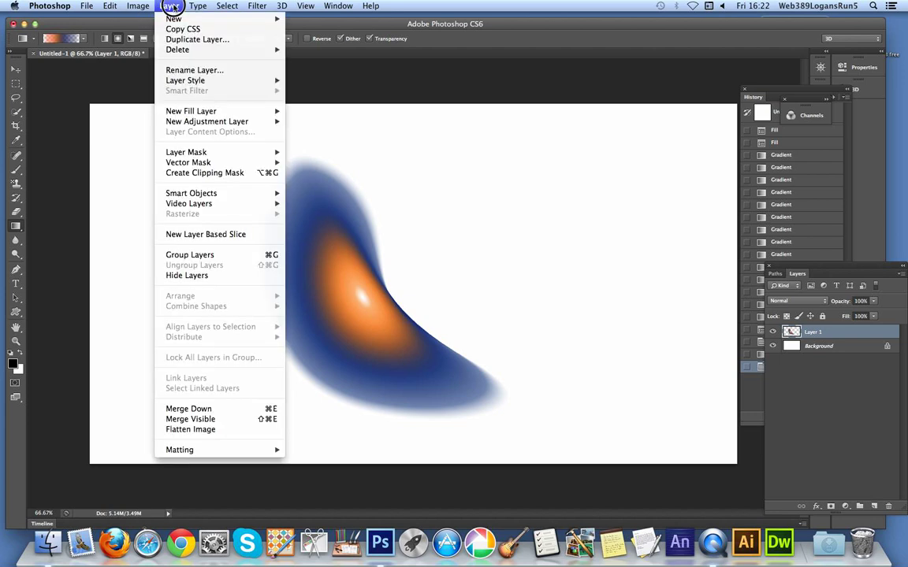
click(179, 40)
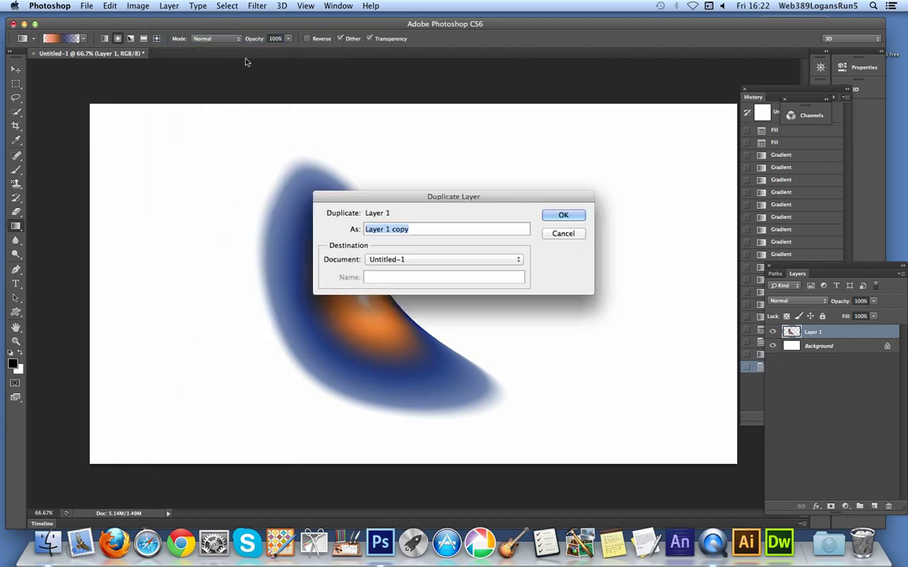
click(541, 211)
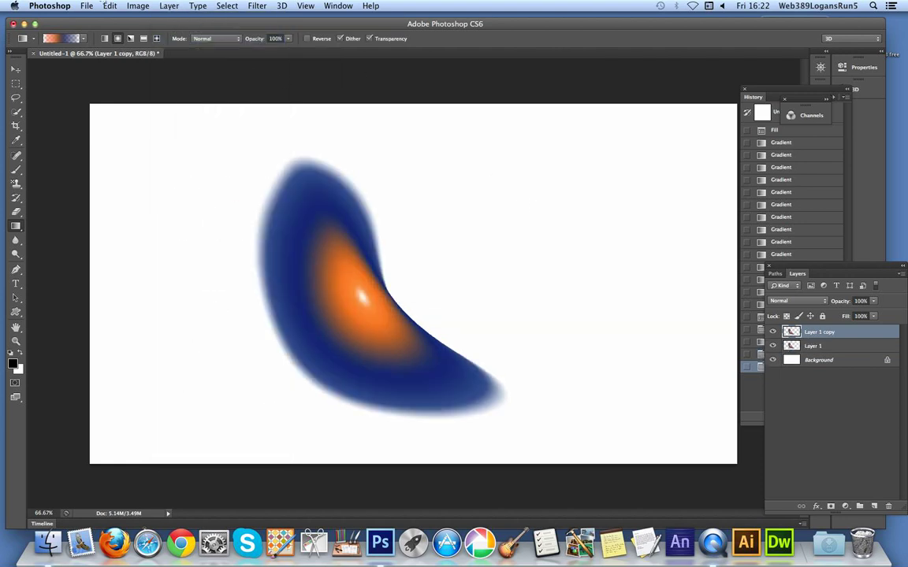
Step: Duplicate the layer again, accepting the name Layer 1 copy 2
click(133, 8)
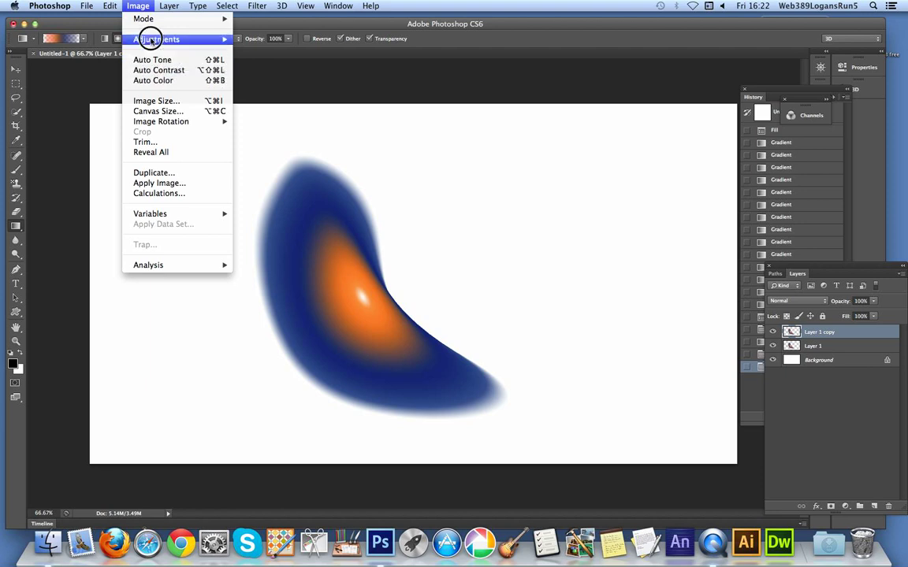
mouse_move(169, 6)
click(178, 39)
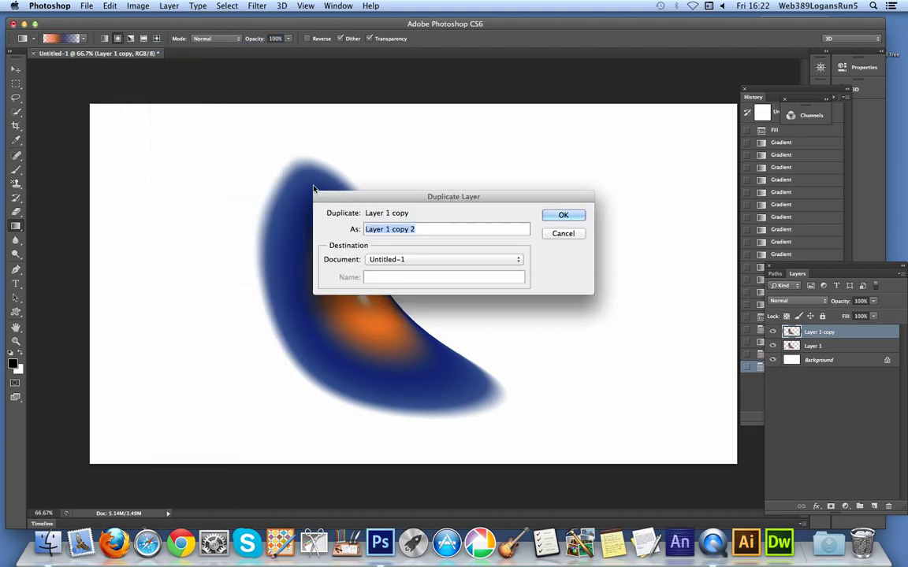
click(563, 215)
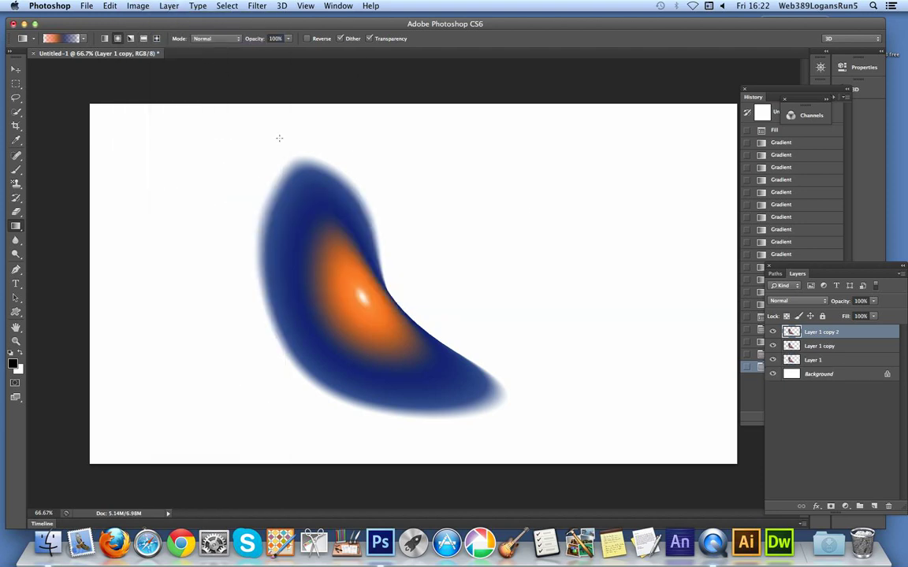
Step: Rotate Layer 1 copy 2 to about 56° with the Move tool and shift it left
click(16, 70)
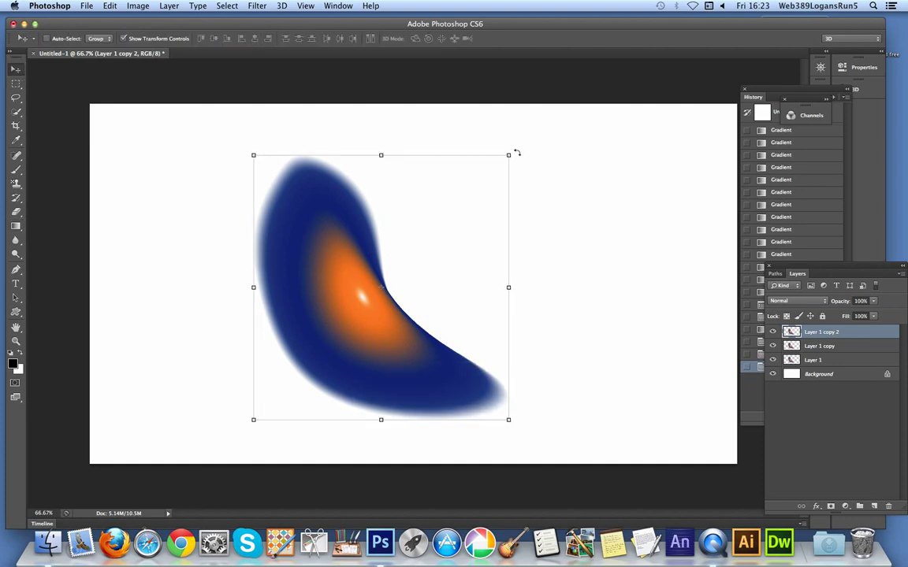
drag(517, 153, 580, 259)
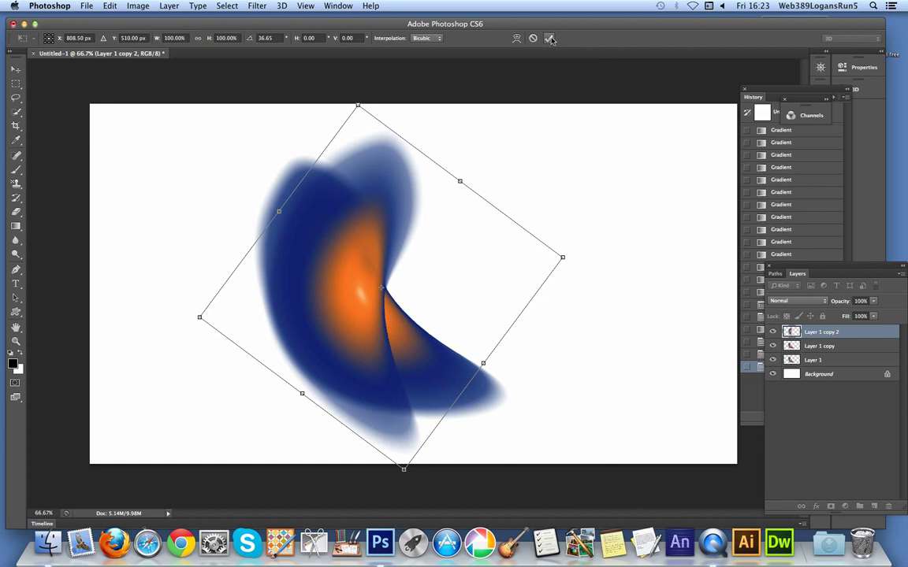
click(551, 40)
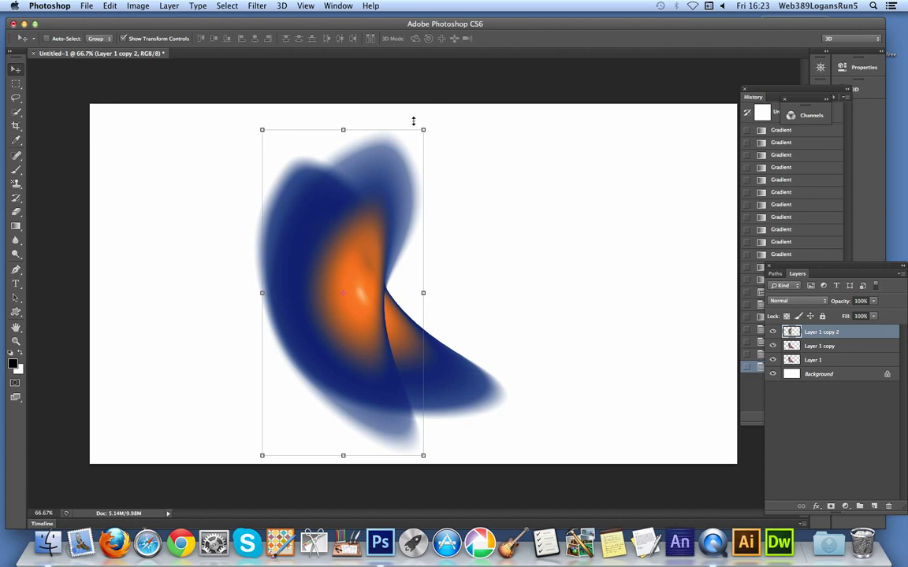
drag(436, 119, 458, 265)
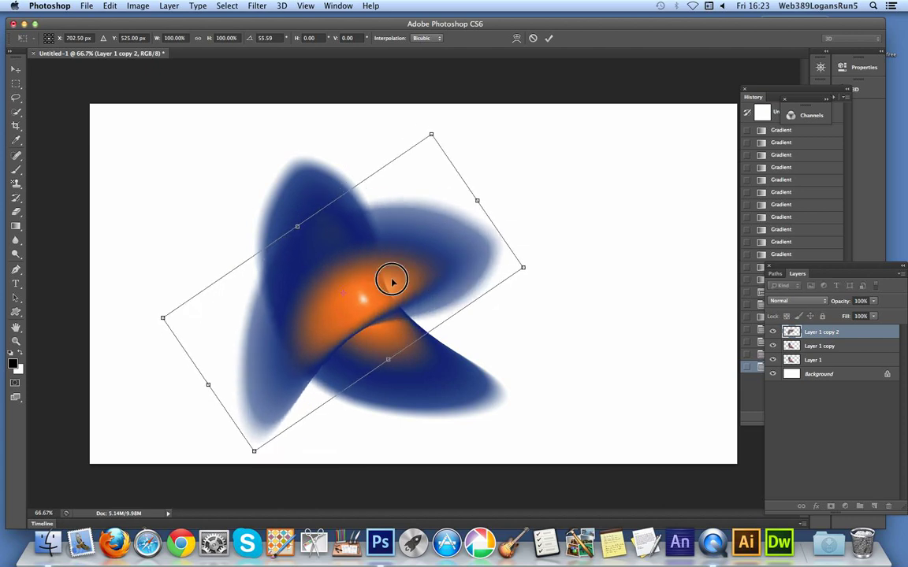
drag(310, 282, 278, 318)
key(Return)
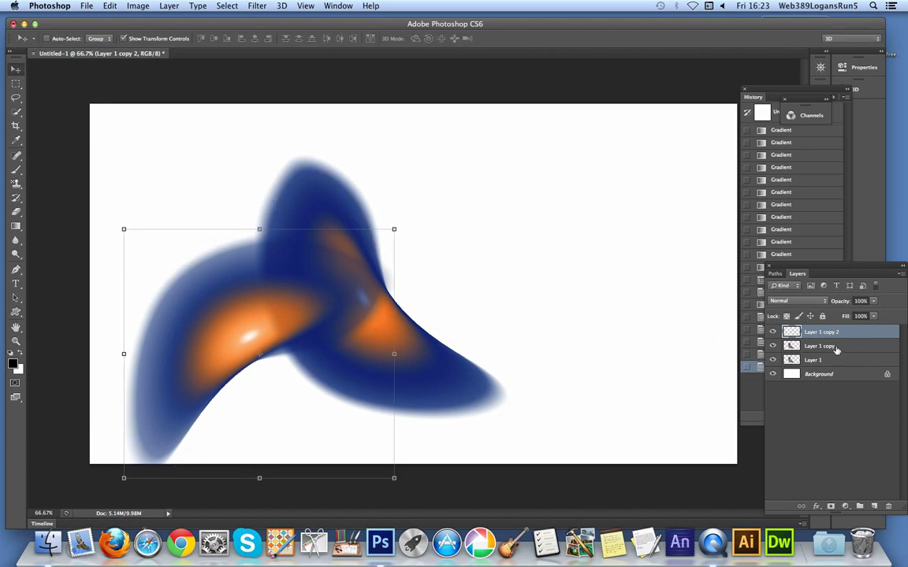
click(796, 346)
Step: Rotate Layer 1 copy about 155° and move it to the lower right as a second arch
drag(331, 189, 435, 145)
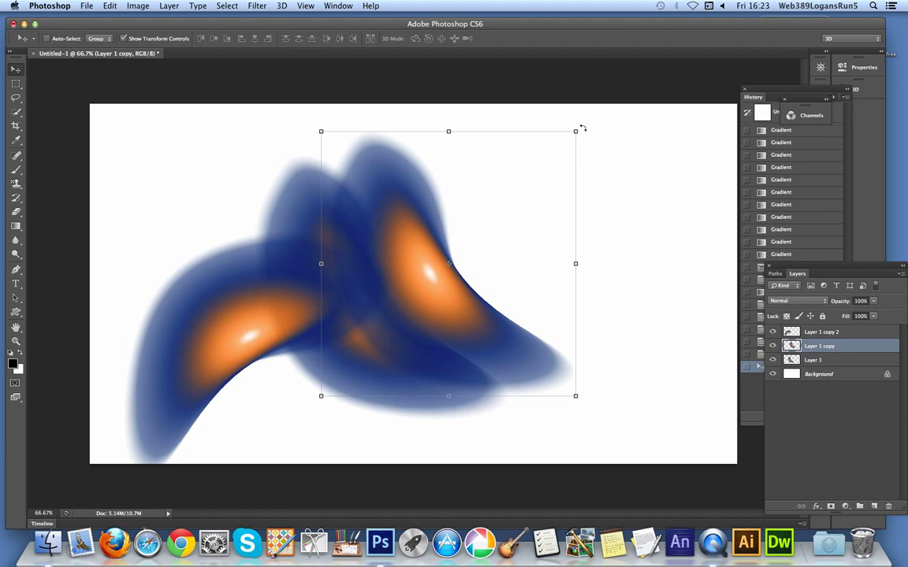
drag(583, 128, 415, 330)
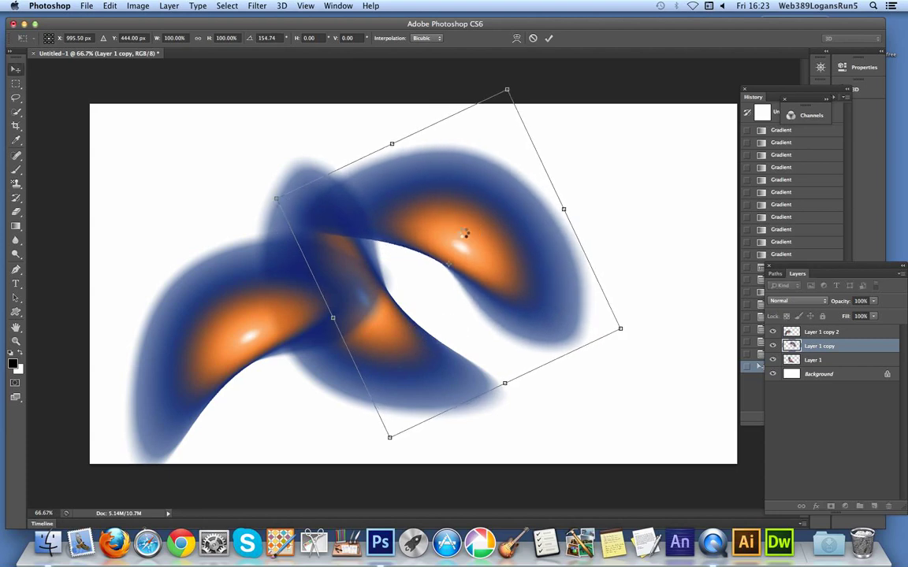
key(Return)
drag(464, 238, 497, 367)
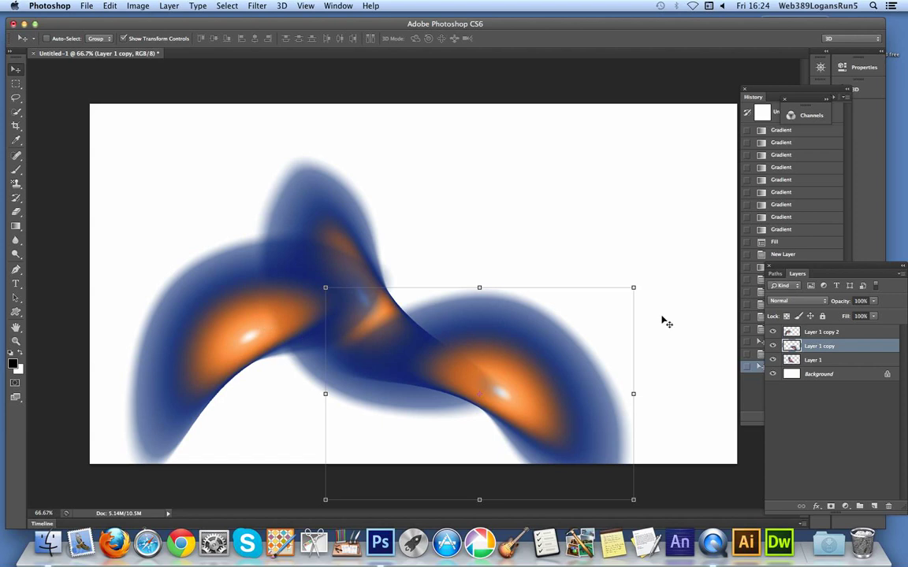
click(802, 333)
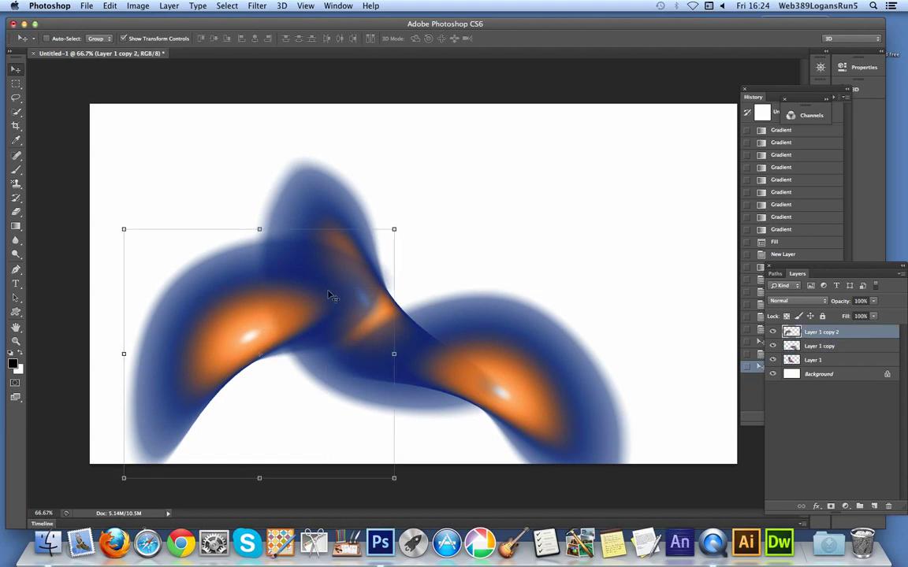
Step: Rotate Layer 1 copy 2 to about −82° and position it at the upper left, then commit
drag(331, 295, 297, 163)
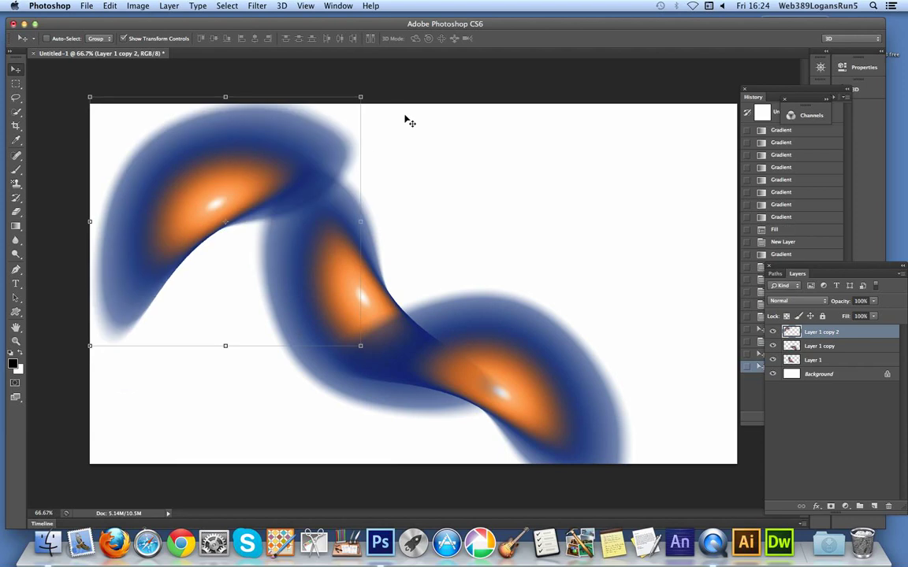
drag(368, 85, 356, 304)
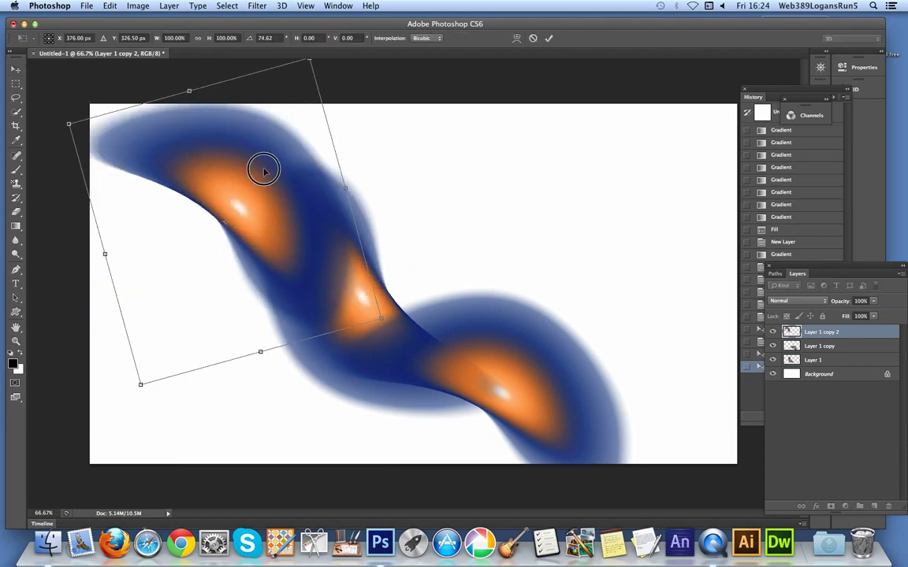
drag(264, 172, 276, 186)
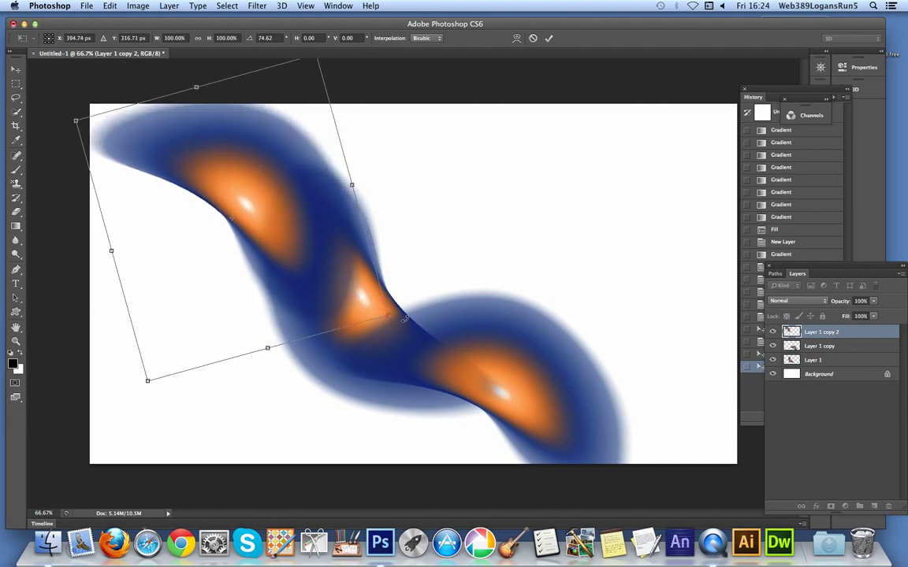
drag(403, 319, 347, 190)
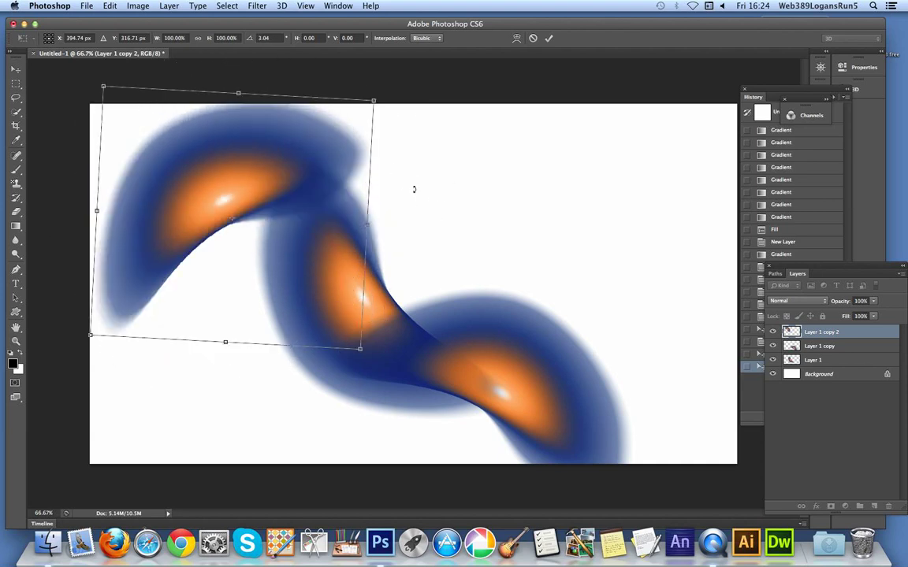
drag(414, 189, 413, 183)
drag(387, 112, 153, 89)
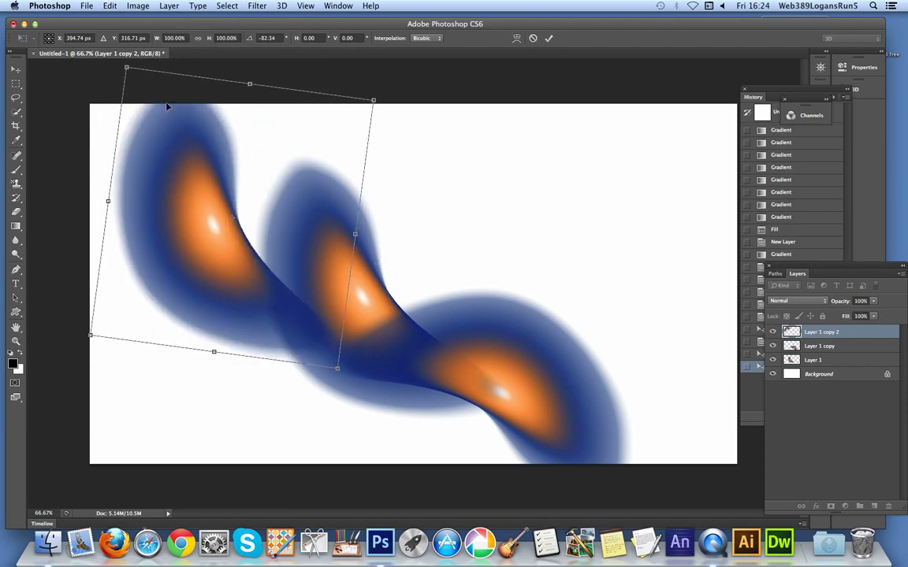
drag(160, 172, 196, 113)
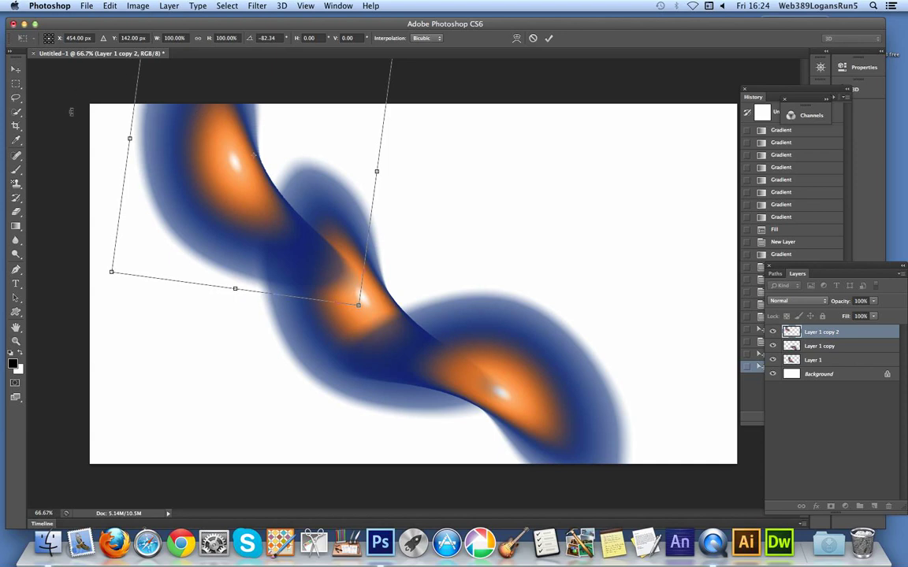
drag(235, 152, 260, 230)
drag(188, 228, 207, 195)
key(Return)
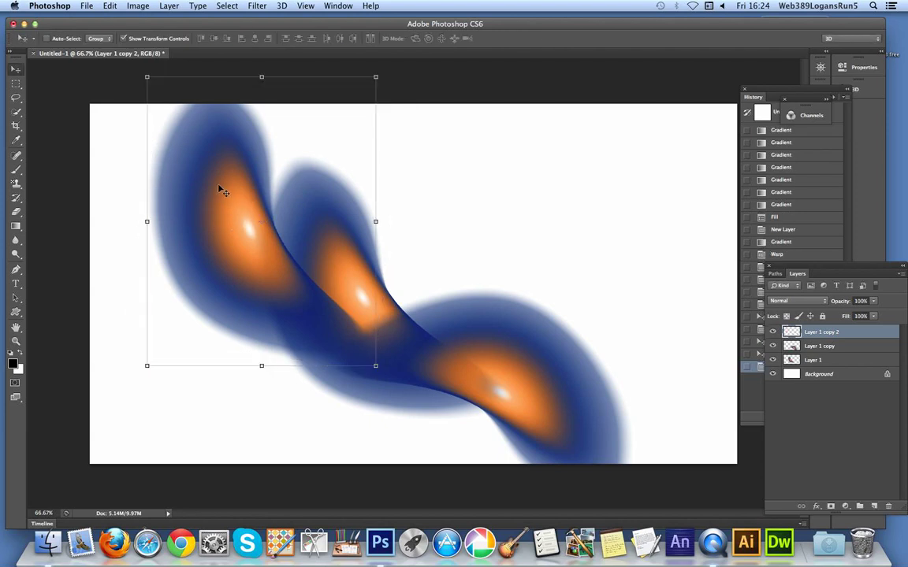
Step: Set Layer 1 copy 2 to Overlay blending and drag it onto the other shapes
click(792, 301)
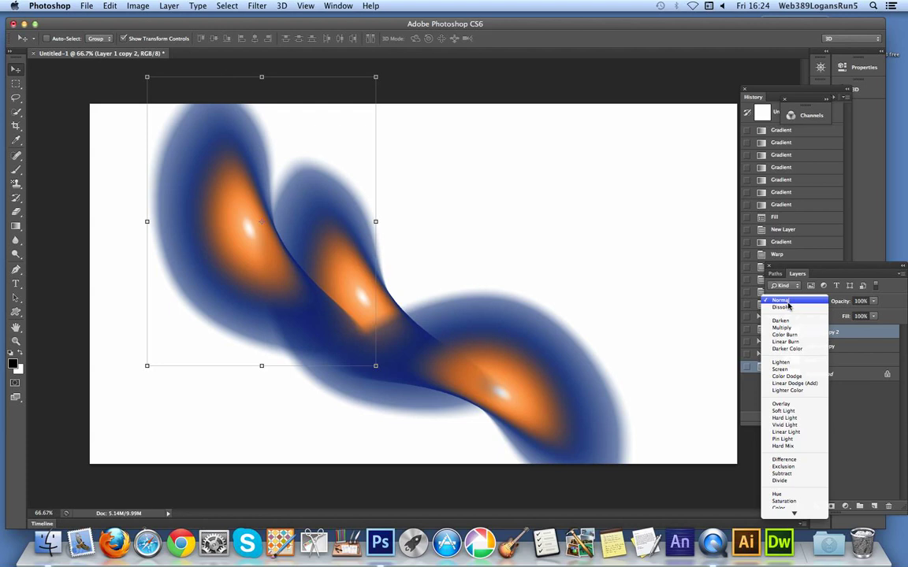
click(782, 404)
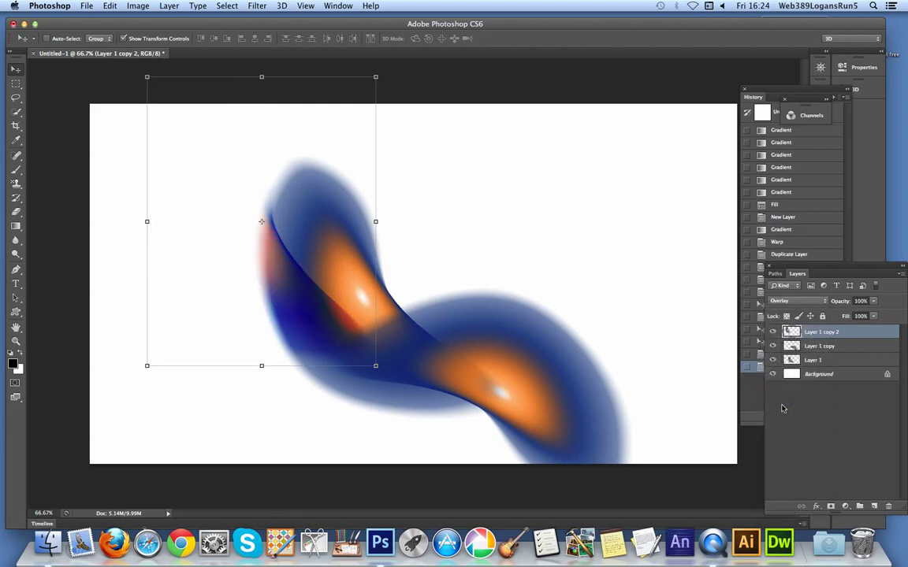
drag(291, 286, 376, 297)
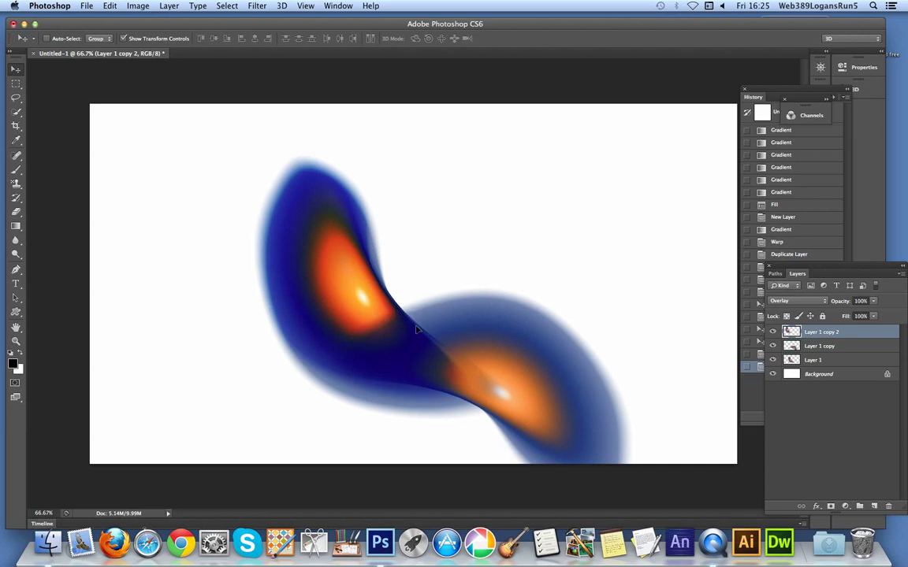
Step: Switch Layer 1 copy 2 to Difference blending and move it up and left
click(787, 303)
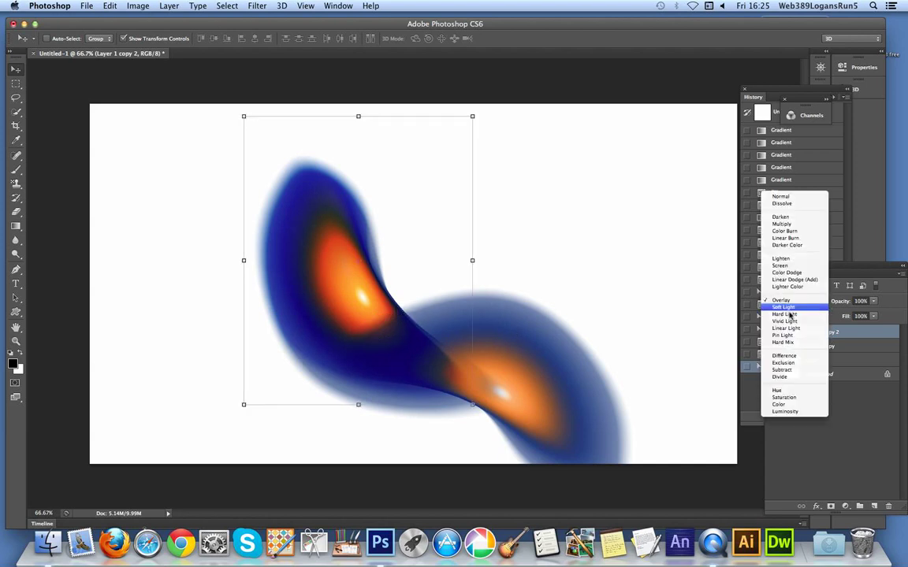
click(789, 358)
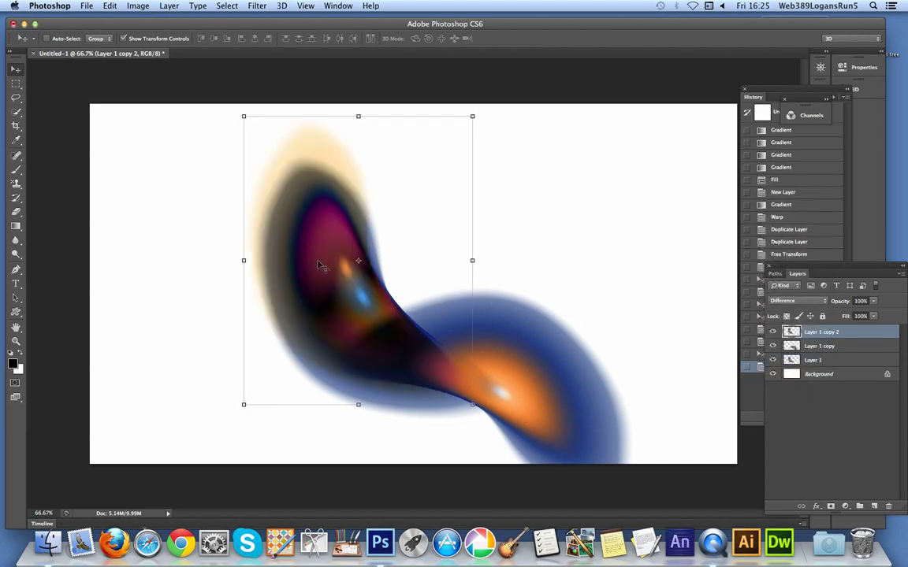
drag(295, 218, 335, 275)
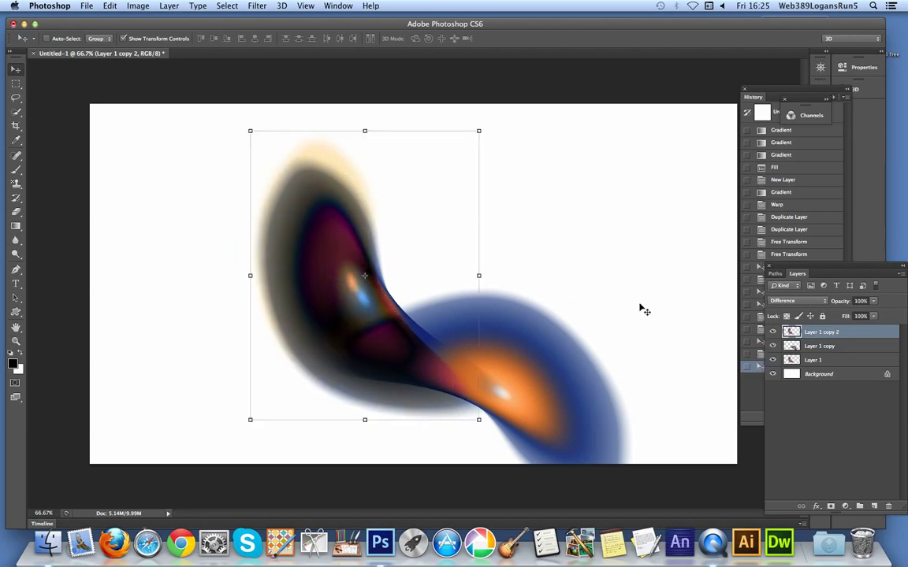
Step: Set Layer 1 copy 2's blend mode to Darken and drag it higher toward the upper left
click(782, 301)
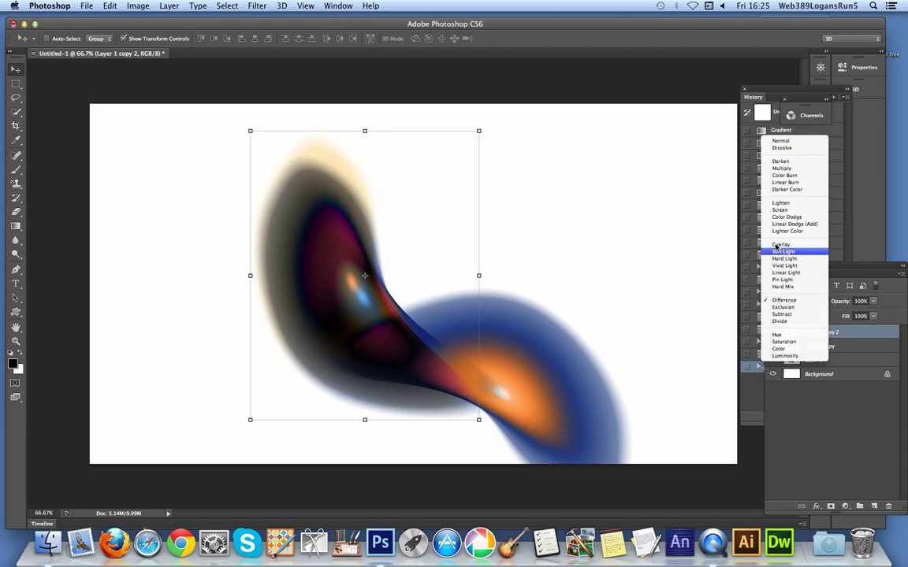
click(780, 161)
drag(344, 282, 295, 215)
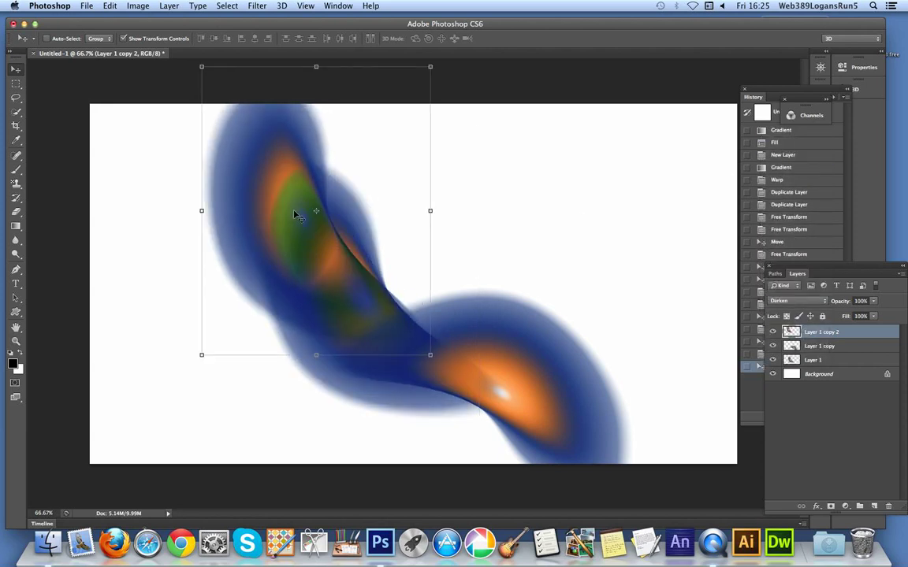